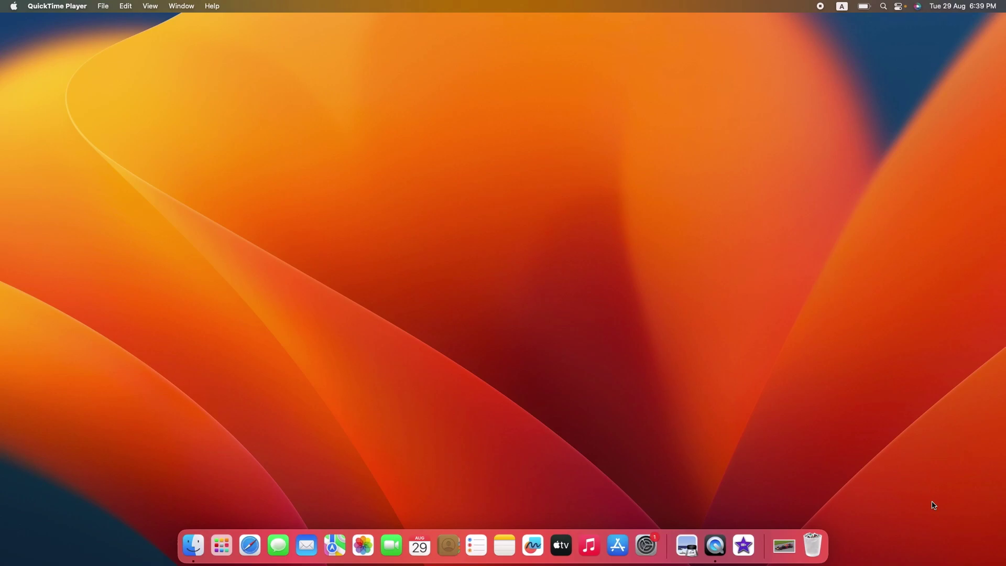
Step: Open the Apple menu from the menu bar
left_click(13, 7)
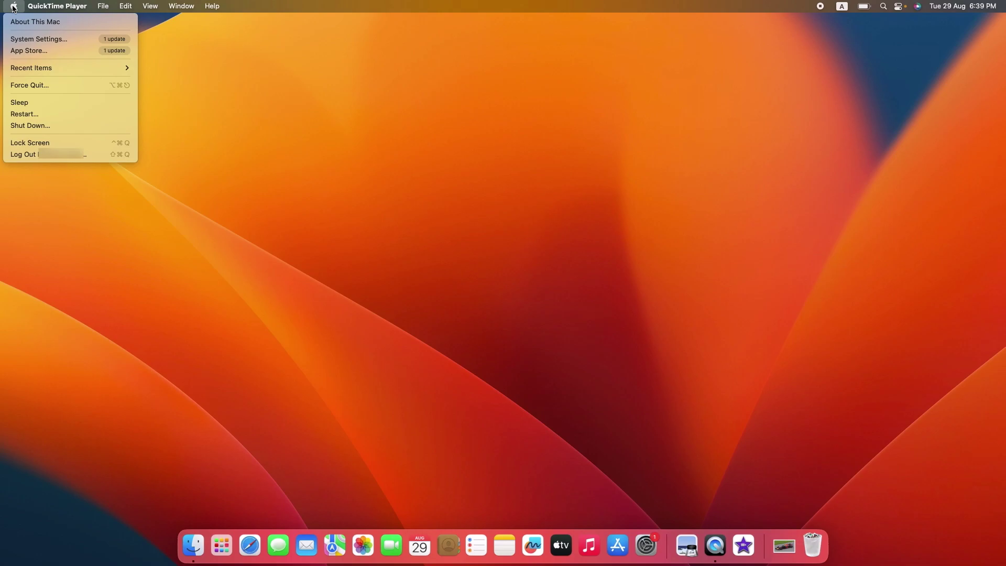
Step: Open About This Mac to view the MacBook Pro's specs and serial number
left_click(26, 21)
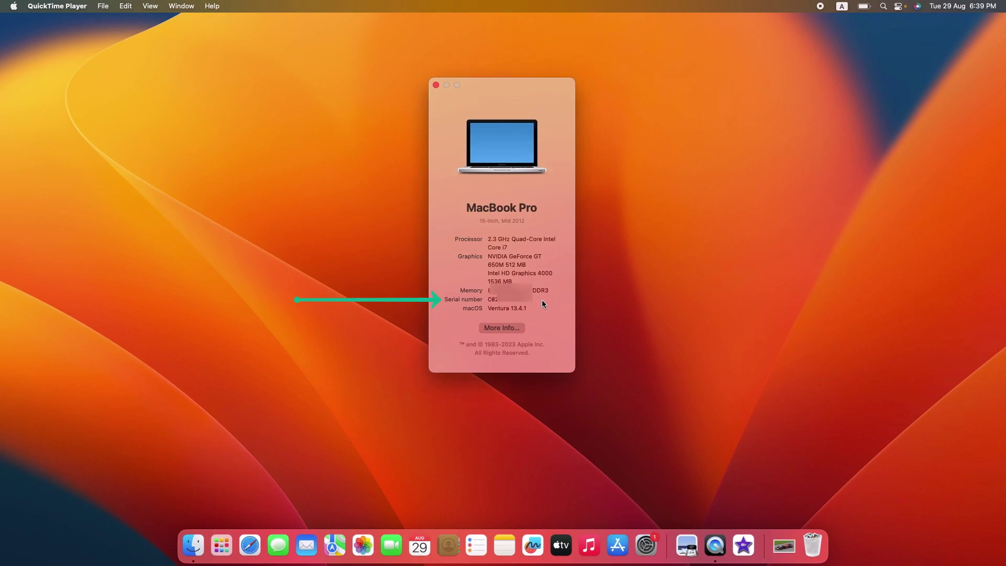
Step: Highlight the MacBook Pro's serial number in About This Mac
double_click(510, 299)
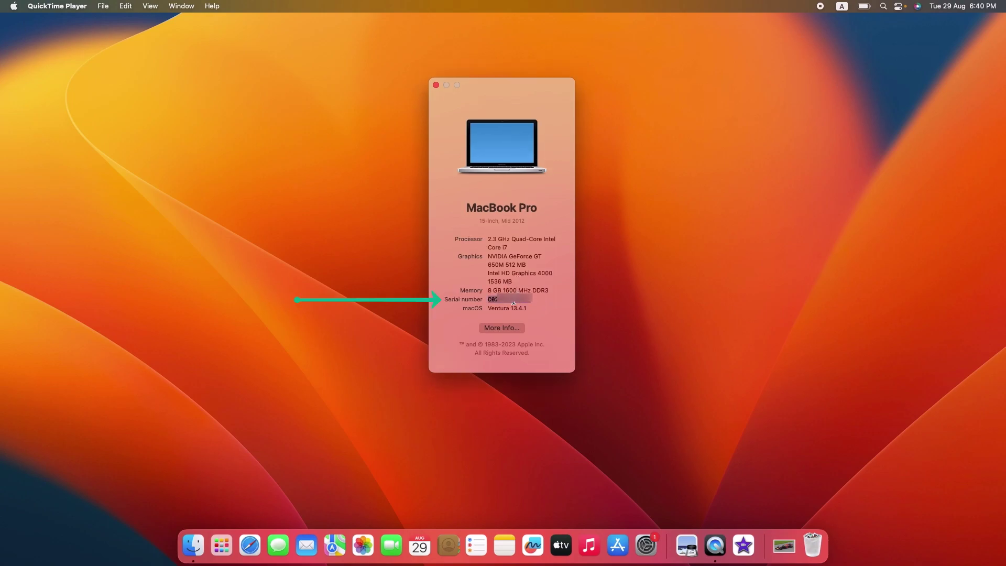